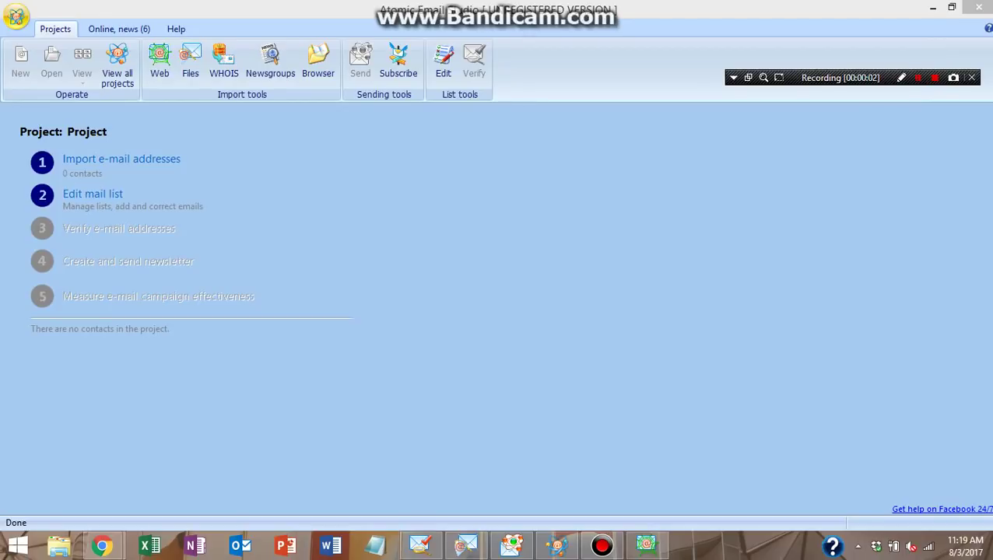
mouse_move(992, 1)
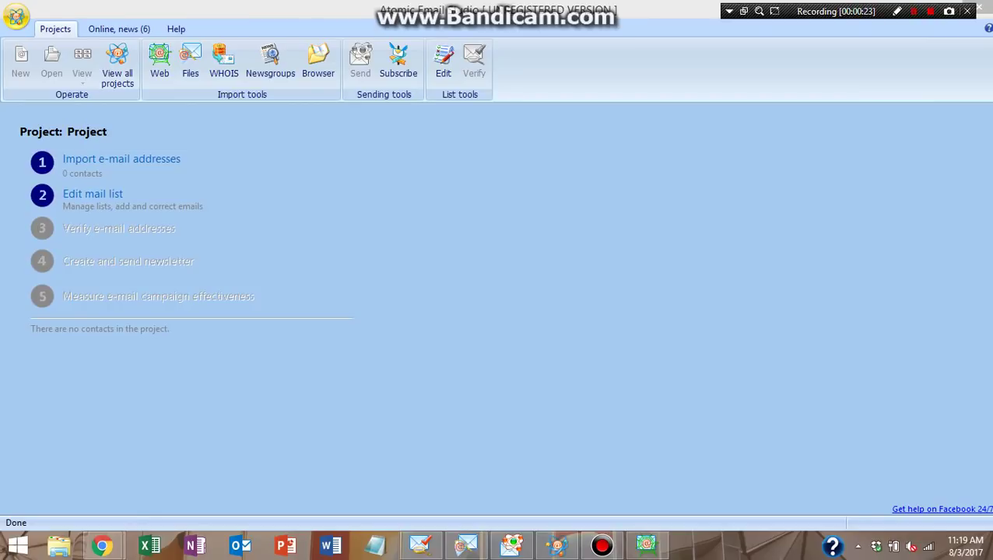
drag(836, 11, 861, 147)
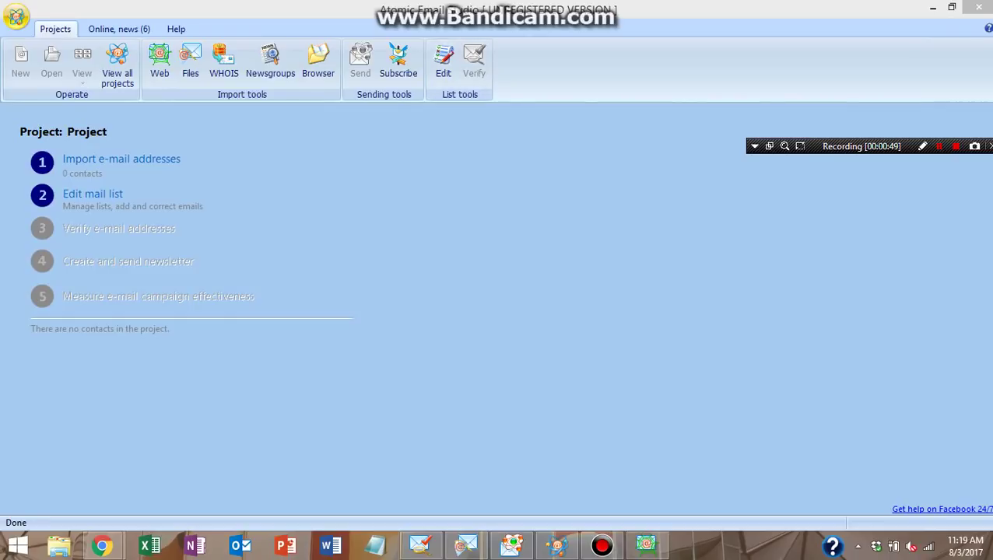
drag(862, 146, 846, 62)
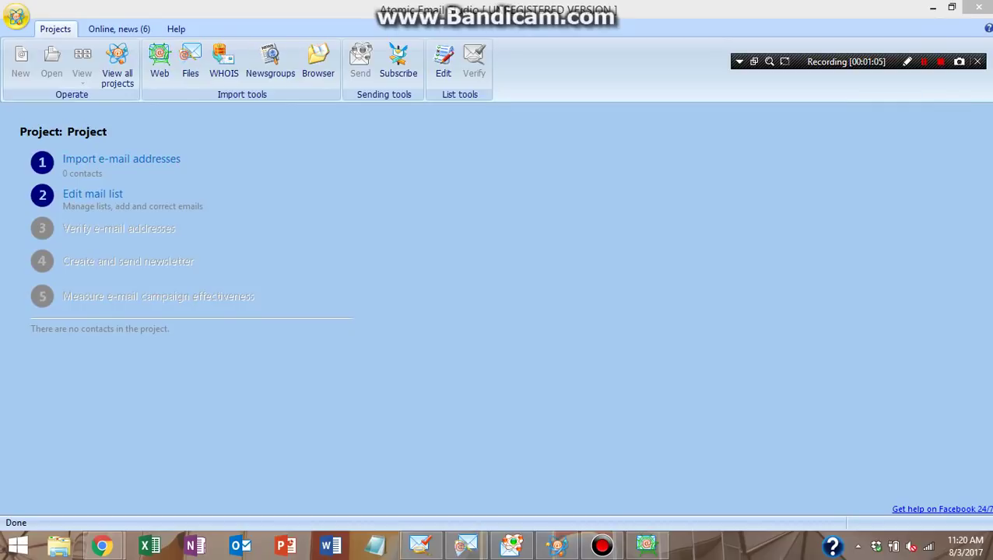
Step: Create a new project from the list of all projects and open its web e-mail extraction tool at the keyword search
click(117, 66)
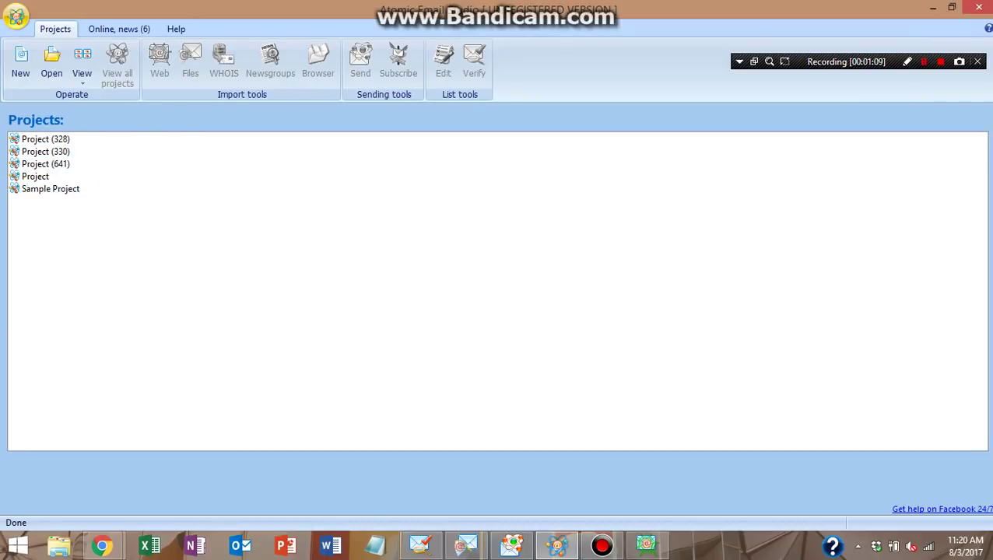
click(20, 63)
key(ctrl+n)
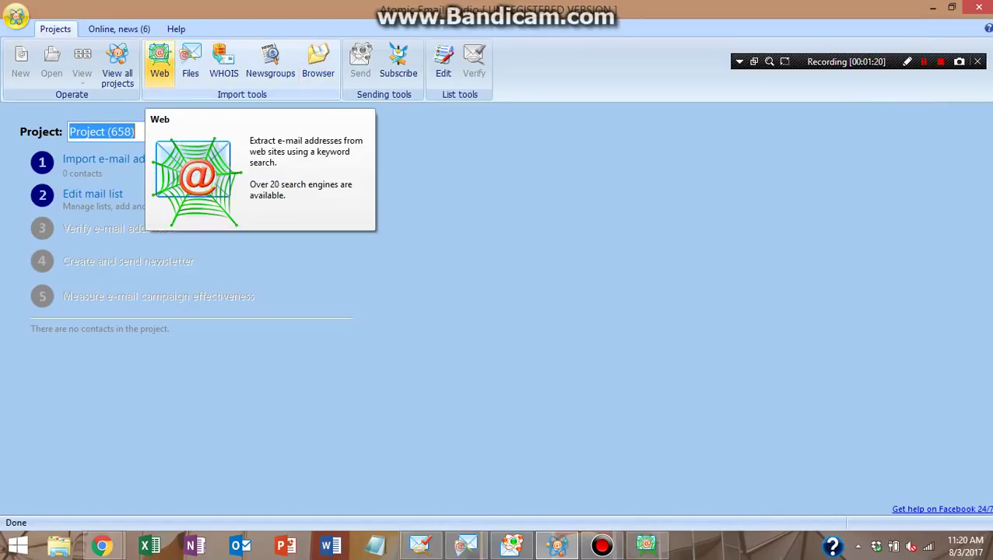
click(159, 63)
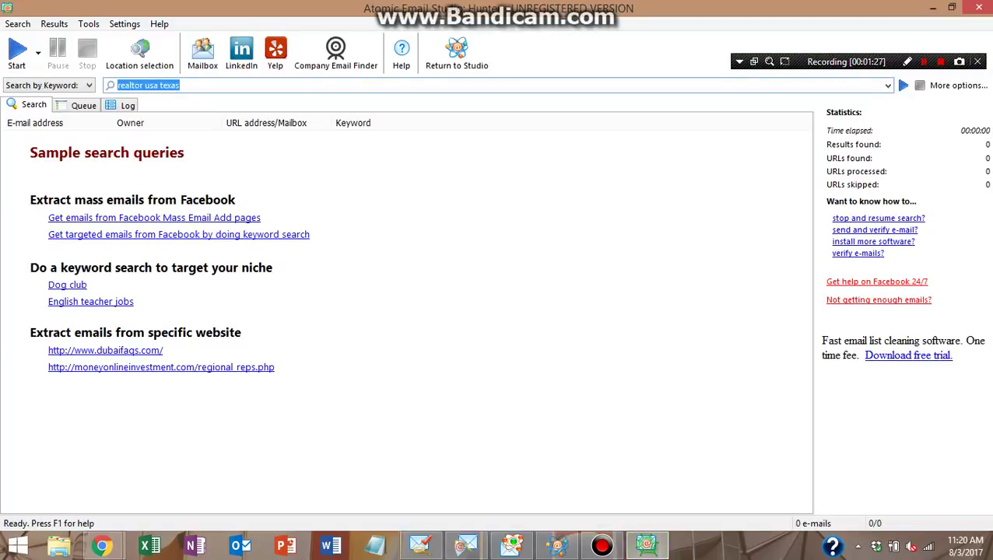
click(179, 85)
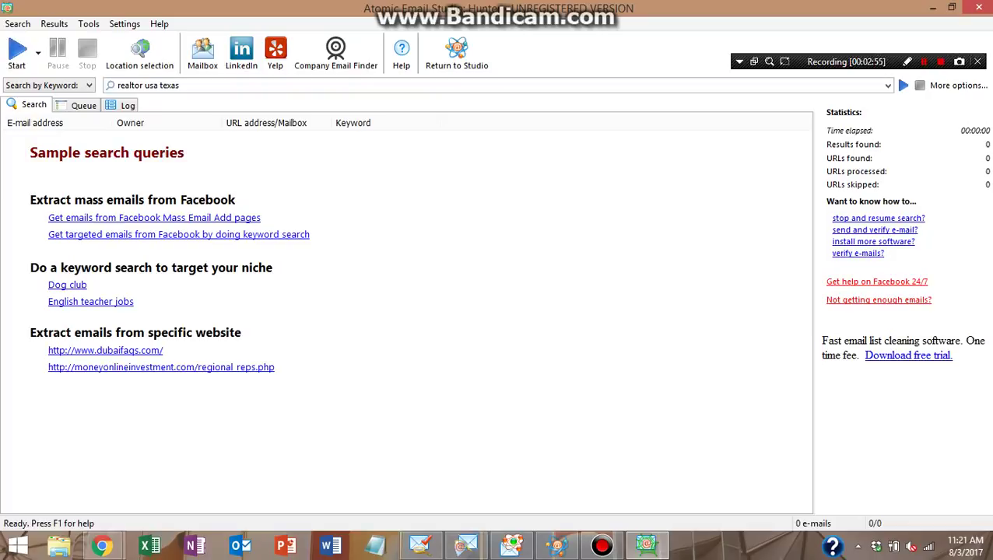
Step: Switch to the Verifier and review the status and result of the e-mail addresses in the verification monitor
click(934, 7)
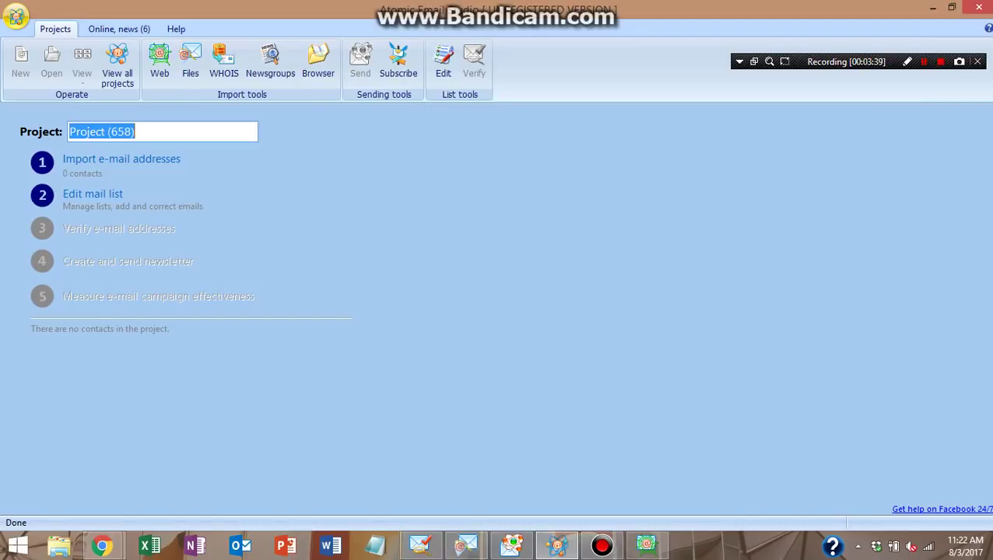
mouse_move(467, 545)
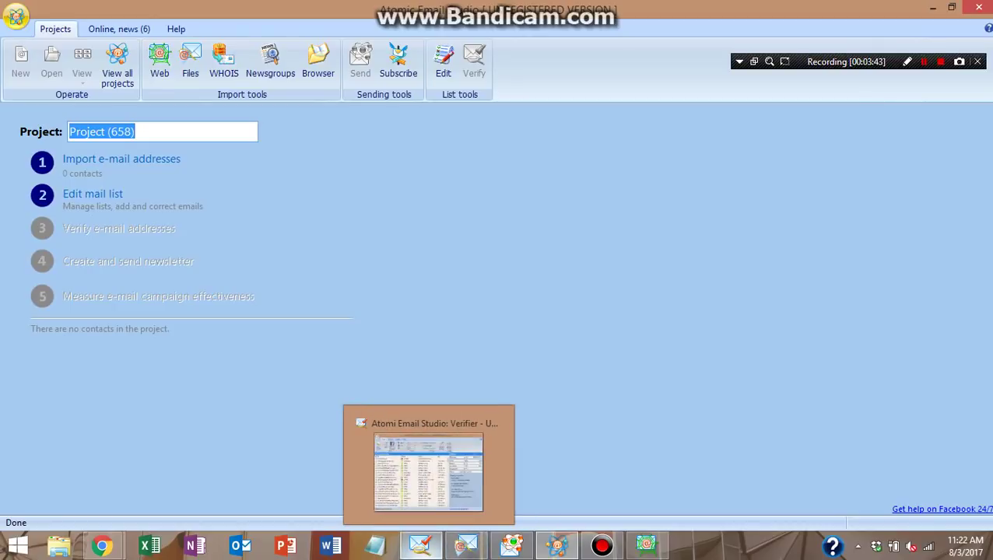
click(421, 546)
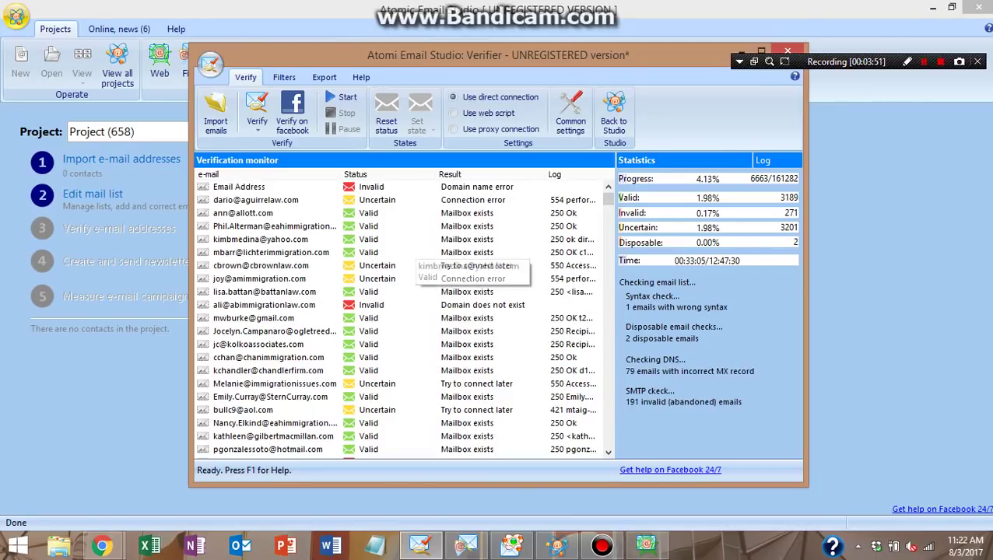
scroll(307, 218, down, 10)
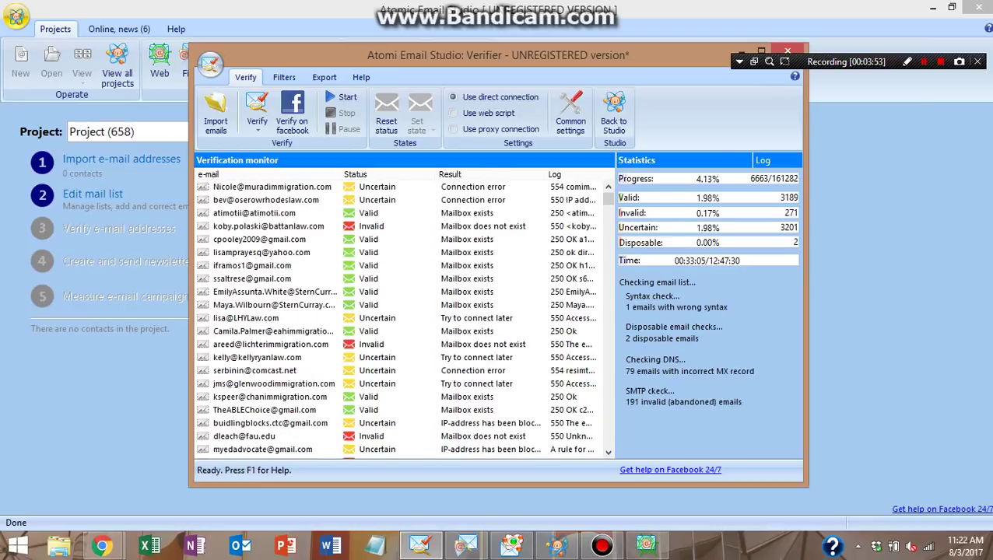
mouse_move(609, 199)
mouse_down()
mouse_move(609, 215)
mouse_move(609, 203)
mouse_up()
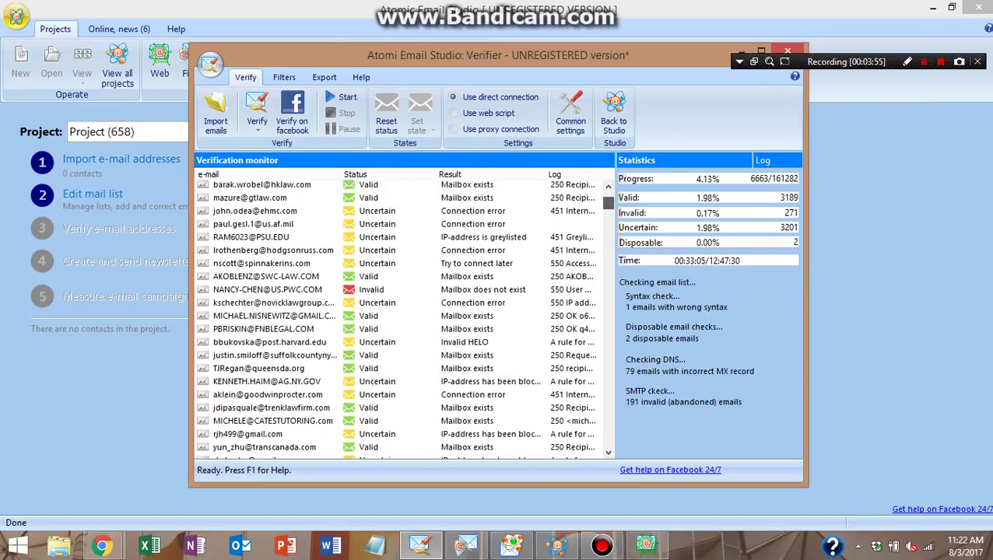
scroll(401, 318, up, 20)
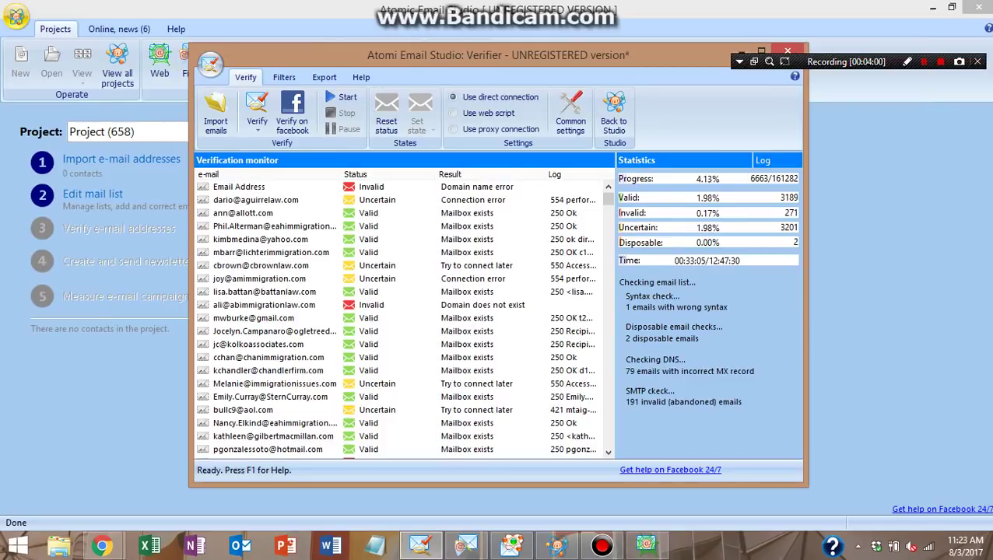
scroll(401, 317, down, 3)
scroll(401, 317, up, 3)
mouse_move(992, 559)
drag(405, 56, 326, 86)
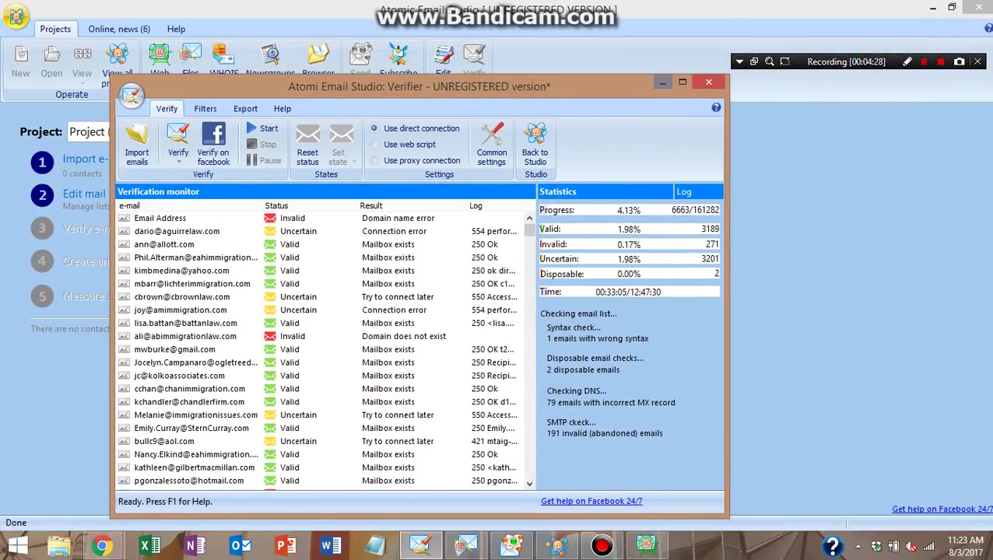
click(662, 82)
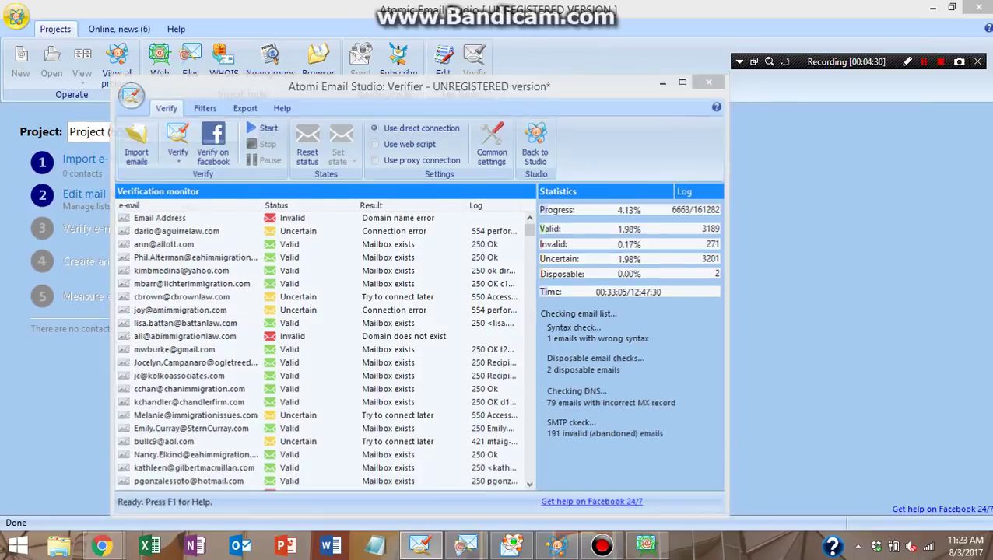
Step: Switch to Chrome and examine the rate table, finished files and instructions on the Bulk Email Verification page
key(alt+Tab)
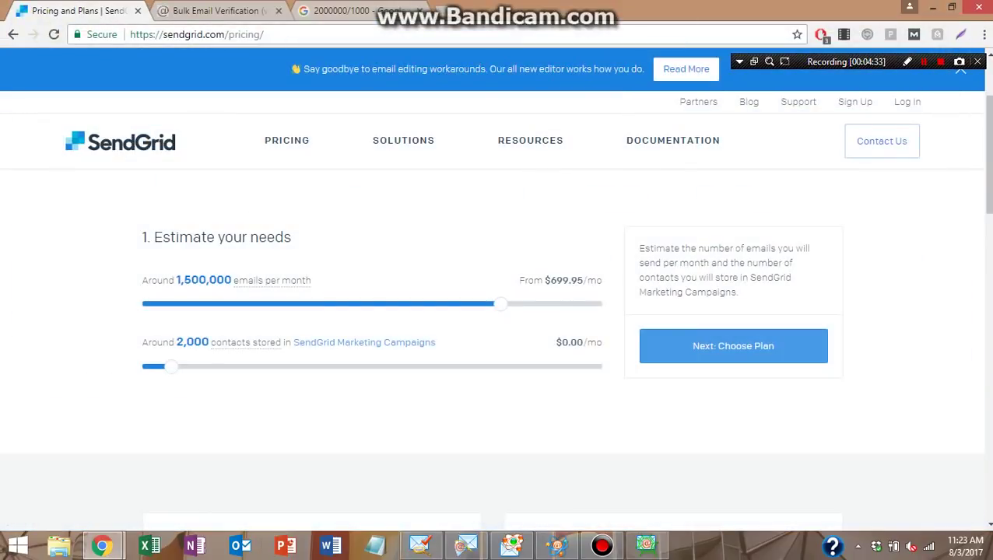
key(ctrl+Tab)
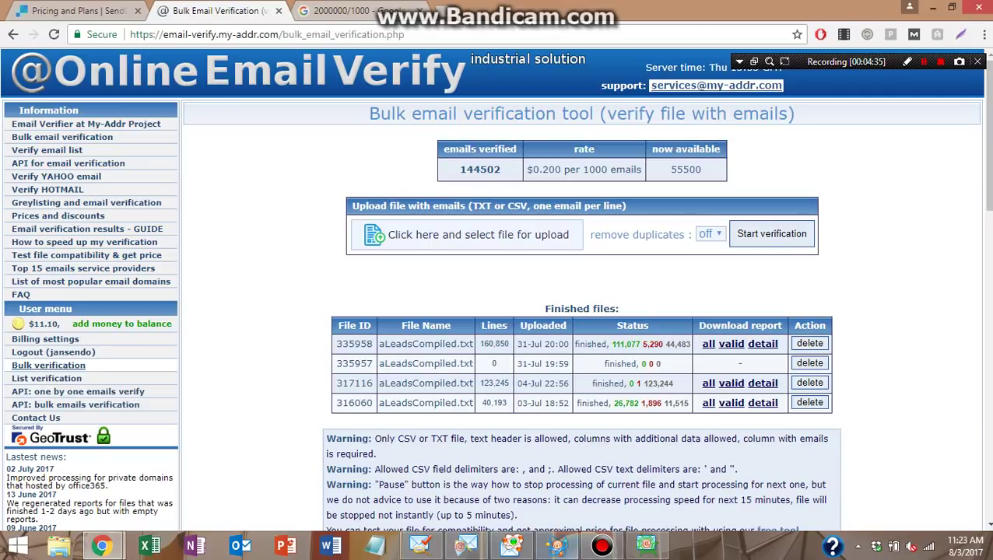
mouse_move(420, 547)
mouse_move(704, 169)
mouse_down()
mouse_move(457, 169)
mouse_move(705, 170)
mouse_up()
click(458, 170)
click(705, 170)
drag(703, 169, 459, 170)
click(704, 170)
drag(703, 170, 466, 170)
click(465, 170)
scroll(464, 170, down, 3)
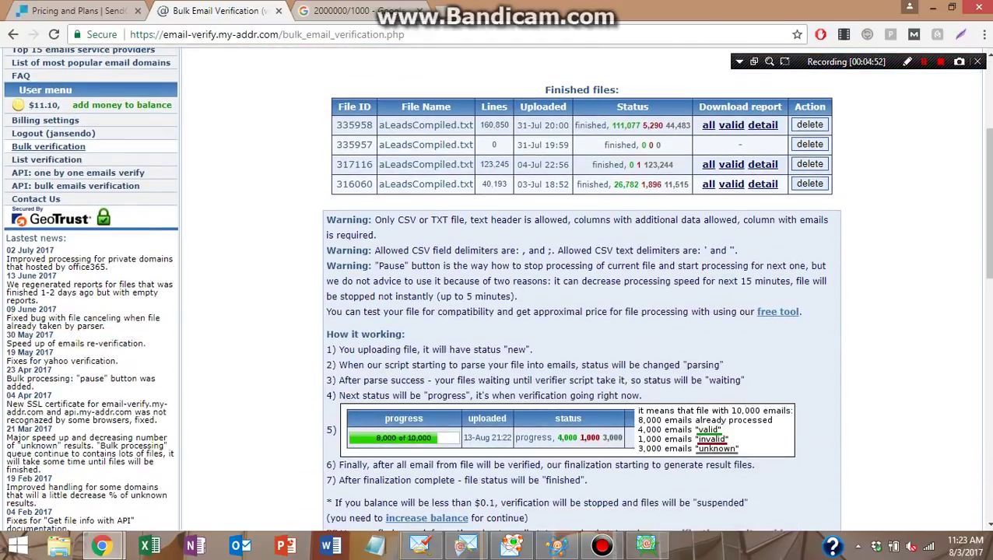
scroll(495, 290, down, 4)
scroll(495, 289, up, 7)
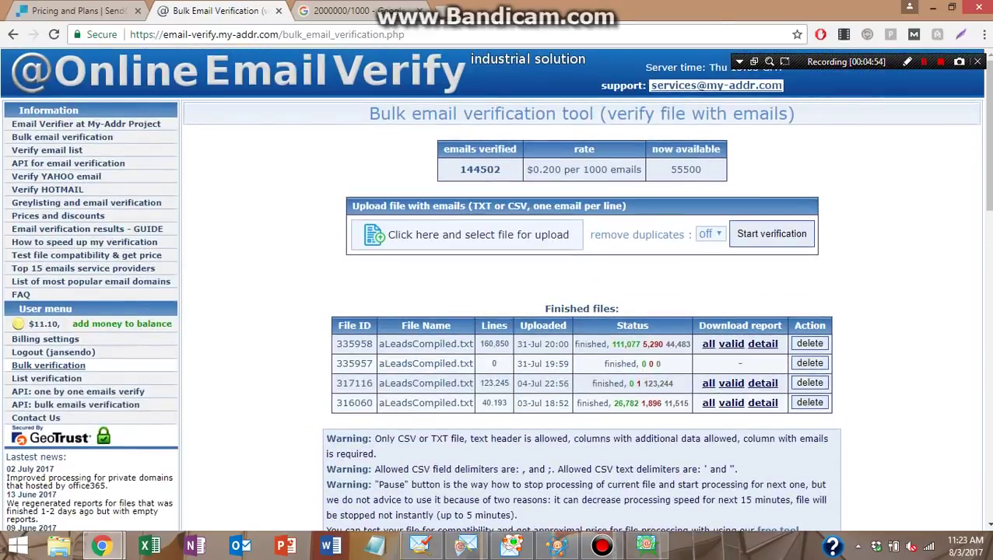
Step: View the verification cost calculation in the Google calculator and briefly bring up the Verifier for comparison
key(ctrl+Tab)
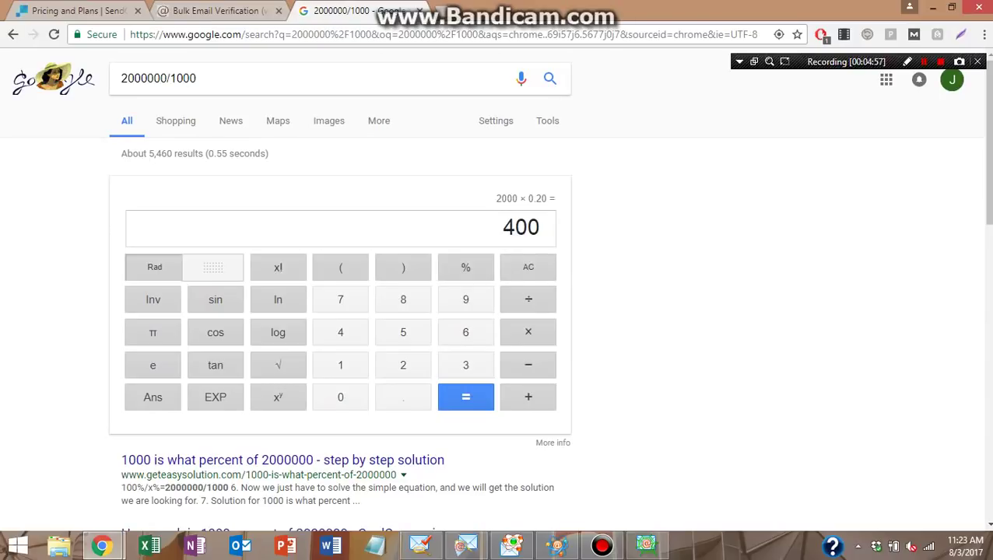
mouse_move(465, 545)
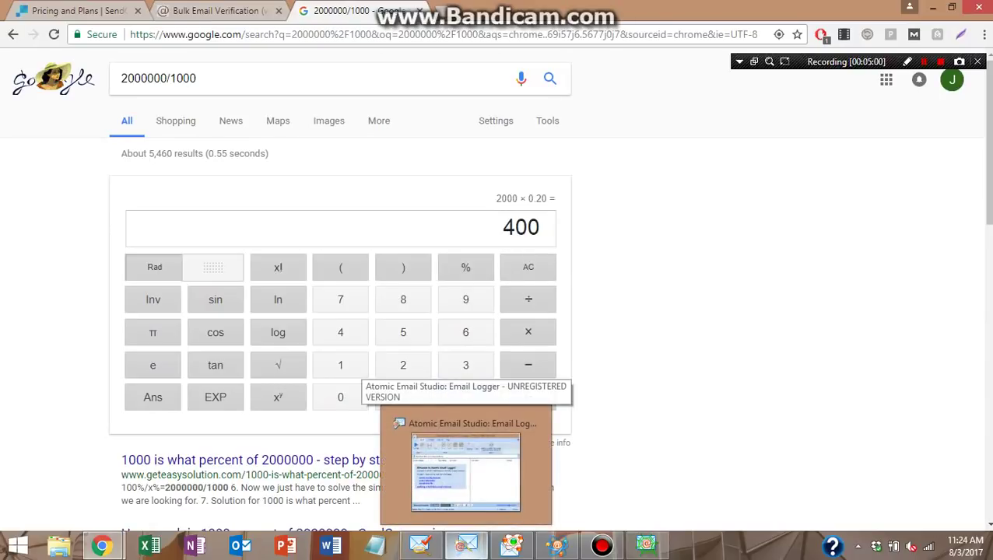
click(420, 545)
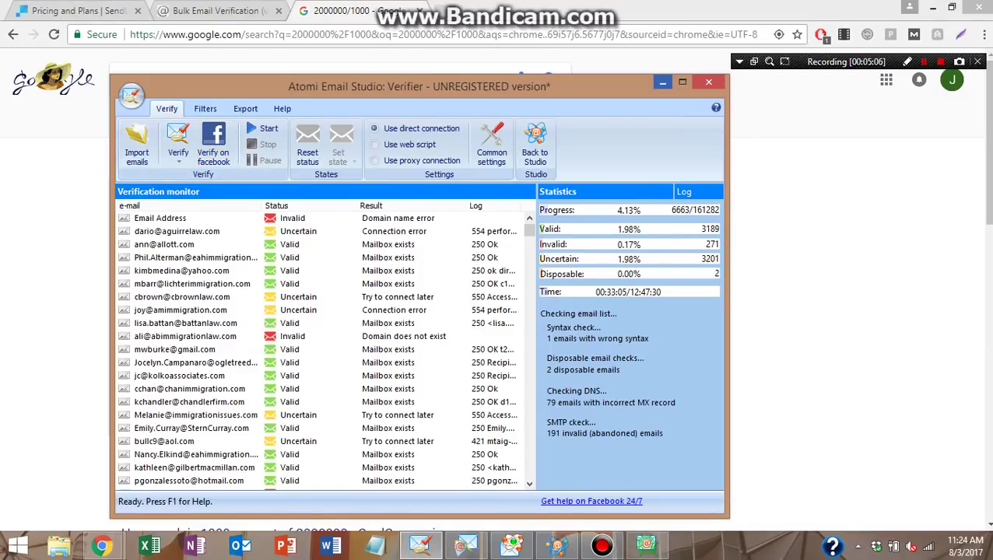
click(663, 82)
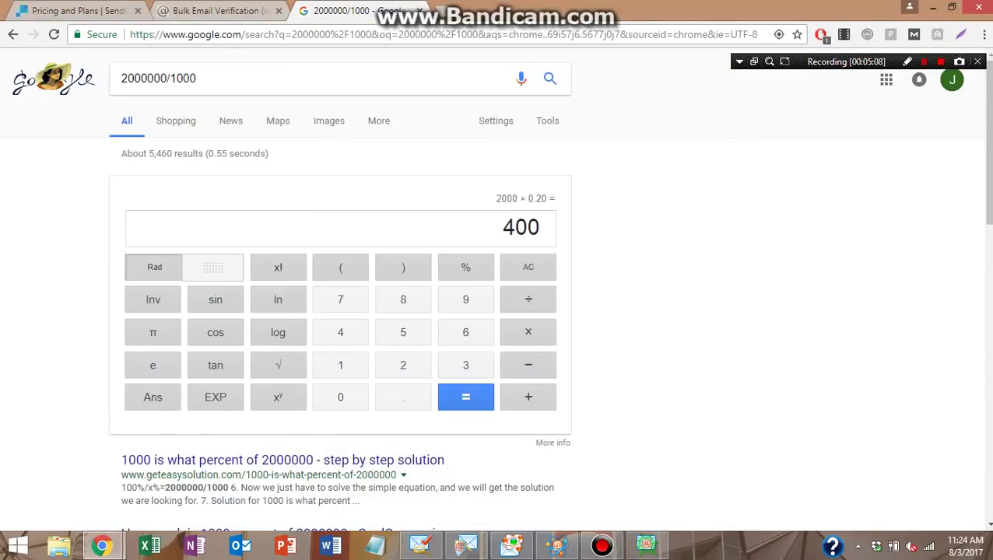
Step: Close the Bulk Email Verification and Google calculator pages, and minimise the browser window with the SendGrid pricing page
click(257, 11)
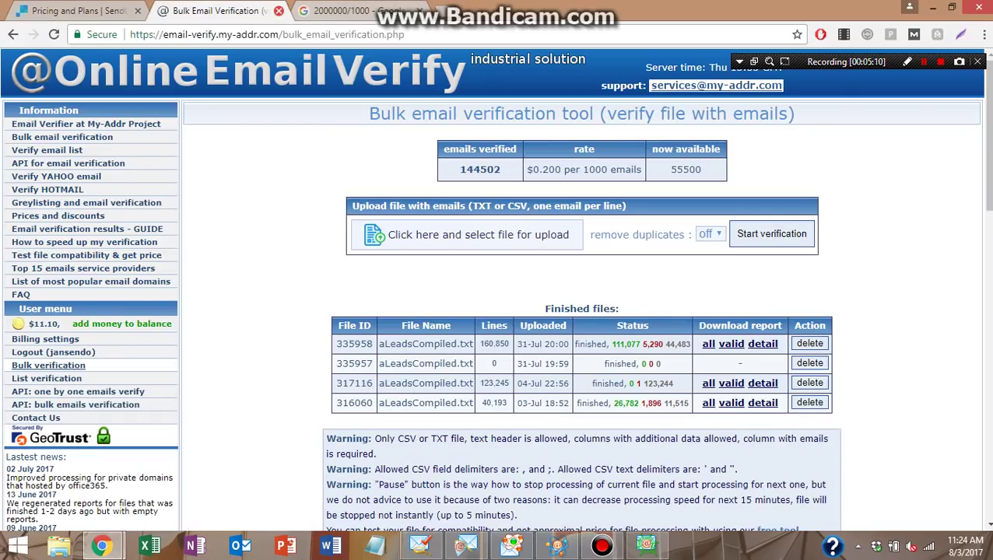
click(279, 11)
click(279, 11)
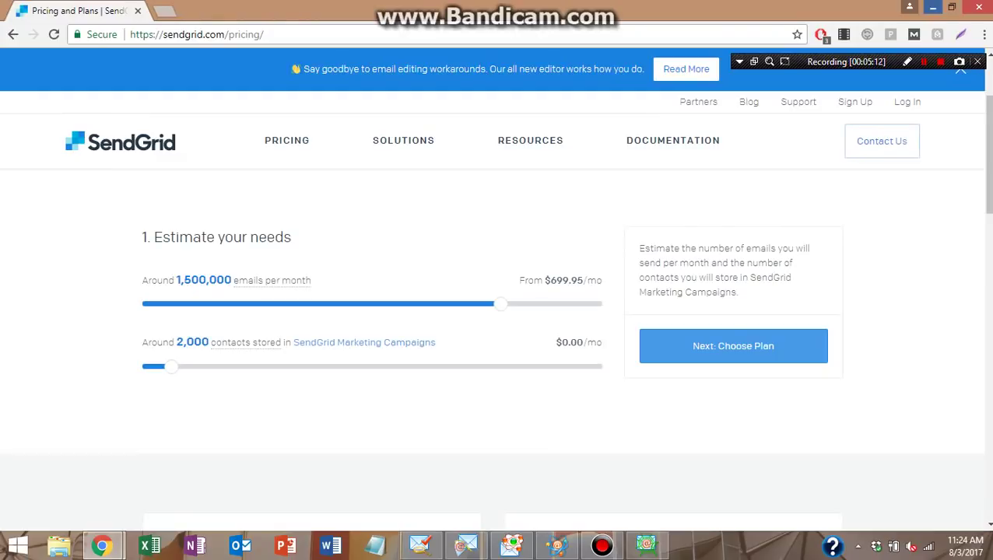
click(933, 6)
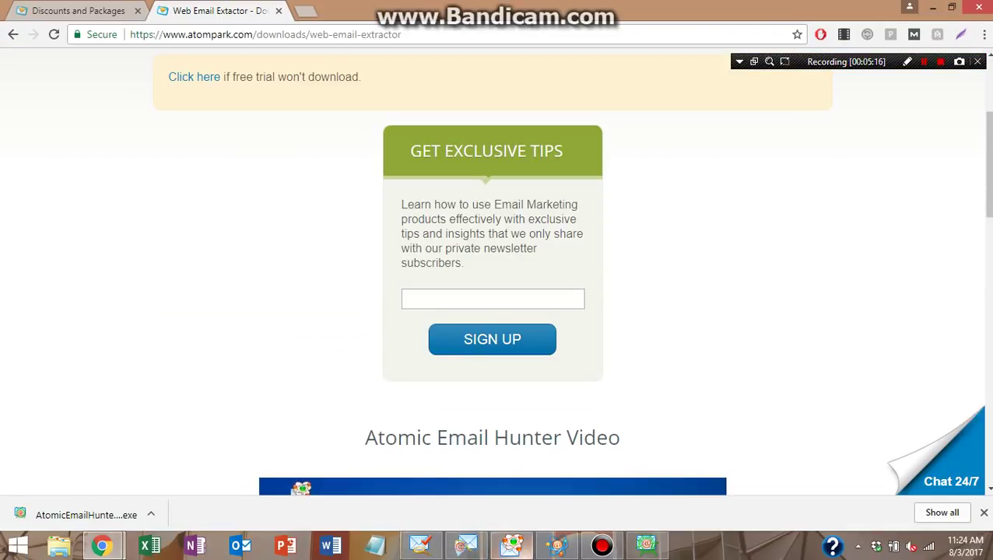
Step: Switch to Mail Sender and arrange the message window and the Recipients List window so both can be seen
mouse_move(511, 545)
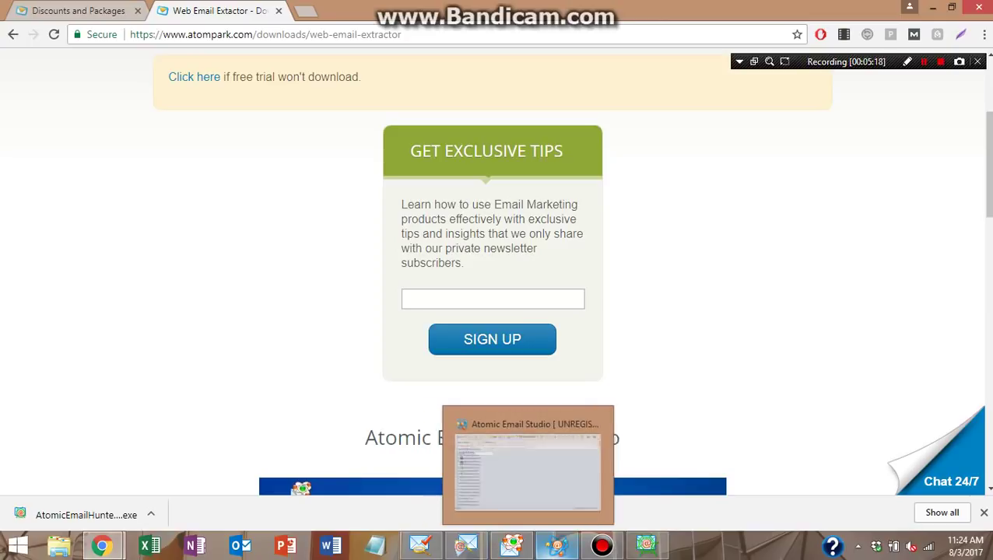
mouse_move(647, 545)
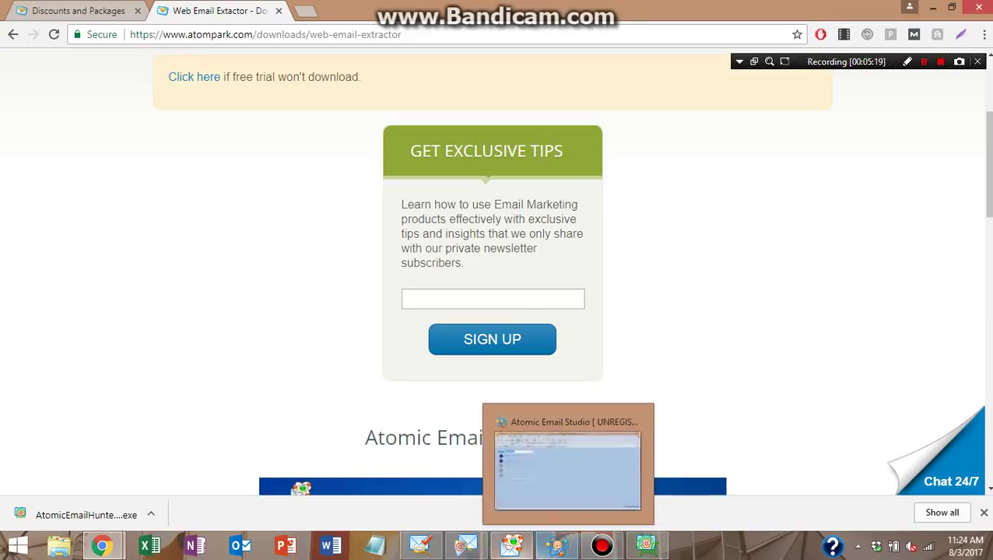
mouse_move(466, 545)
click(511, 545)
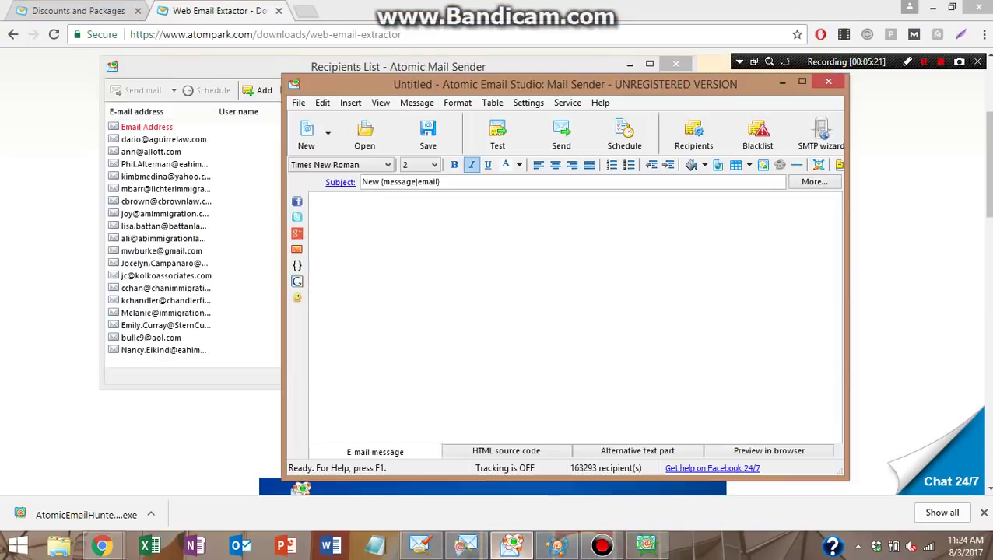
drag(565, 84, 768, 111)
drag(498, 66, 469, 73)
drag(369, 73, 310, 84)
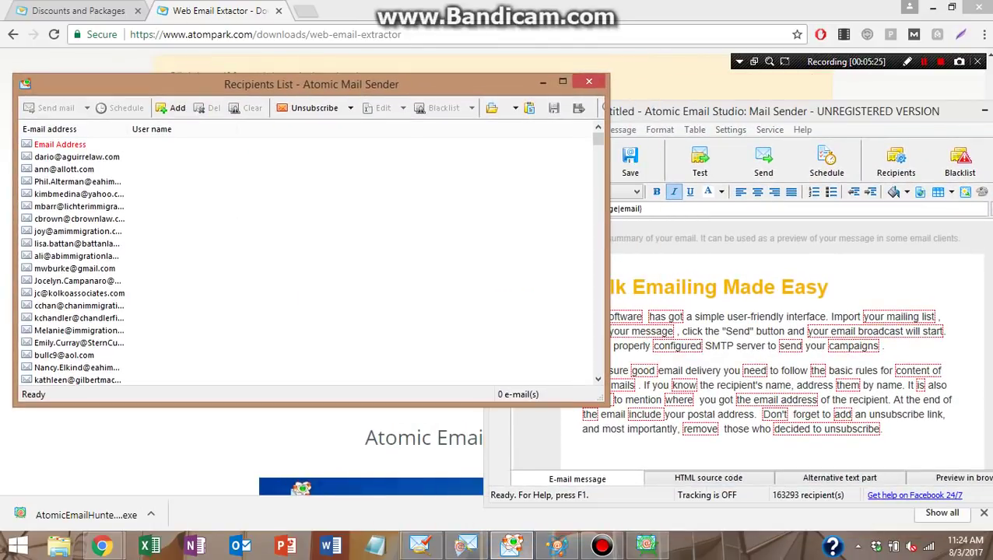
click(767, 112)
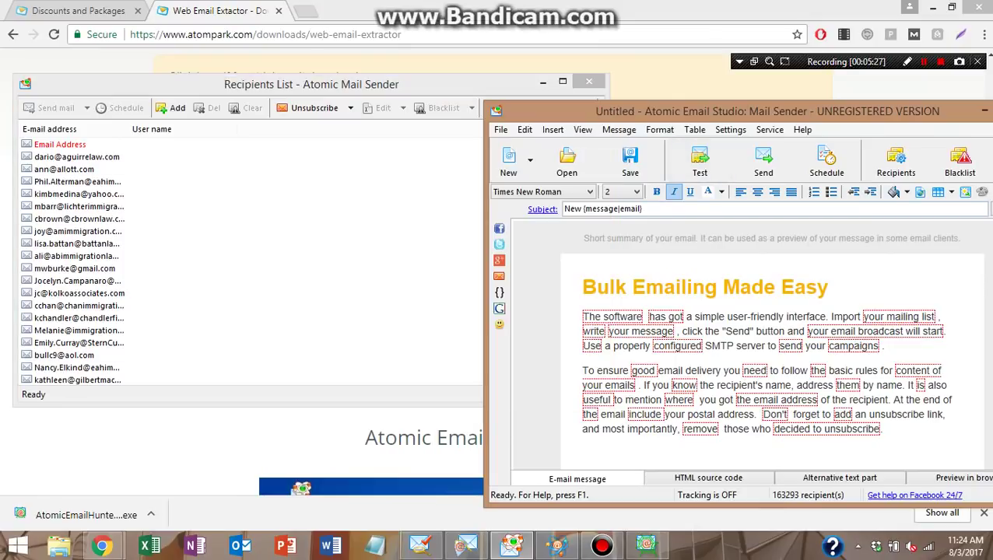
drag(767, 111, 591, 82)
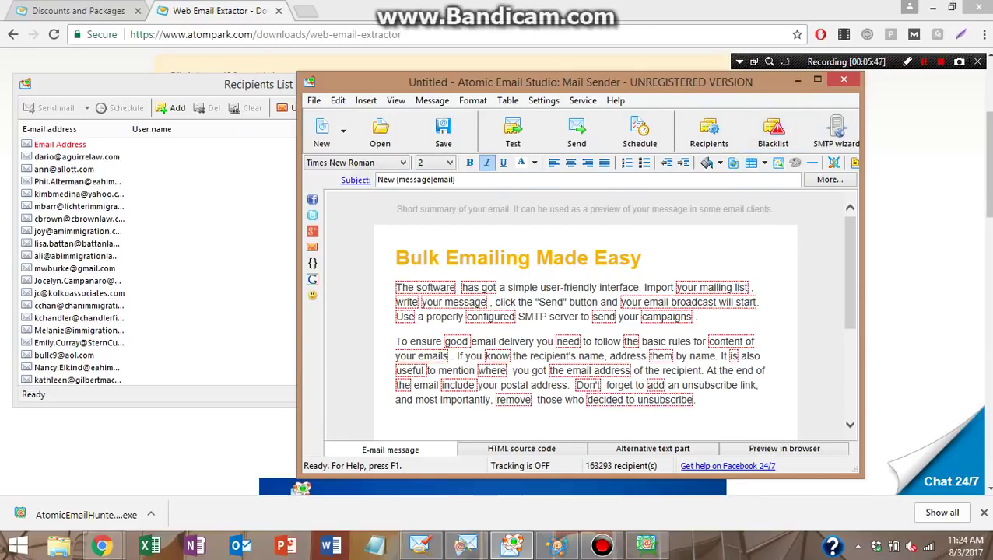
Step: Examine the sample message's summary line, "Bulk Emailing Made Easy" heading and body text down to the signature
drag(771, 208, 485, 208)
click(492, 209)
drag(395, 257, 620, 302)
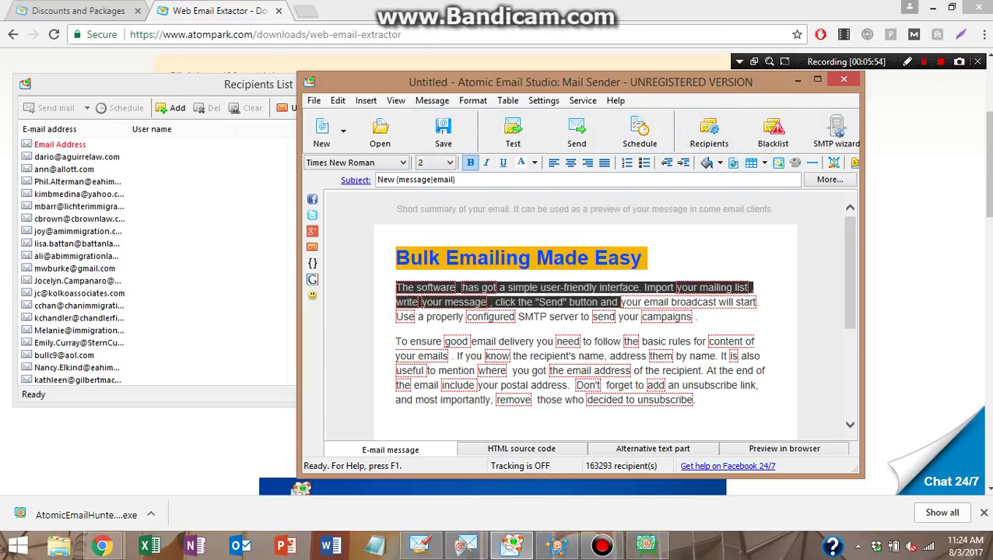
scroll(584, 311, down, 4)
scroll(583, 311, up, 2)
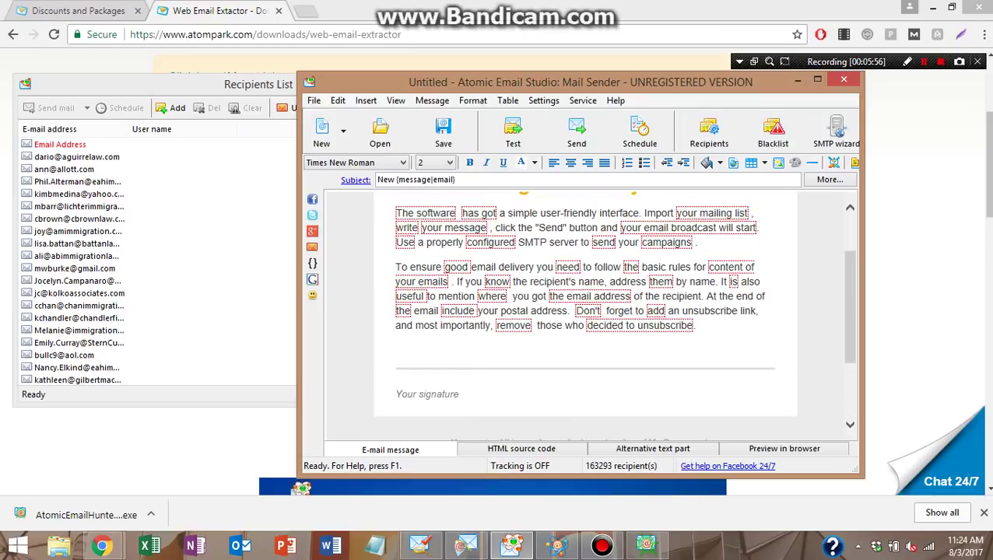
Step: Overwrite part of "recipient's name" in the message's second paragraph with "kkkk" and look over the message down to its footer
key(BackSpace)
key(BackSpace)
key(BackSpace)
key(BackSpace)
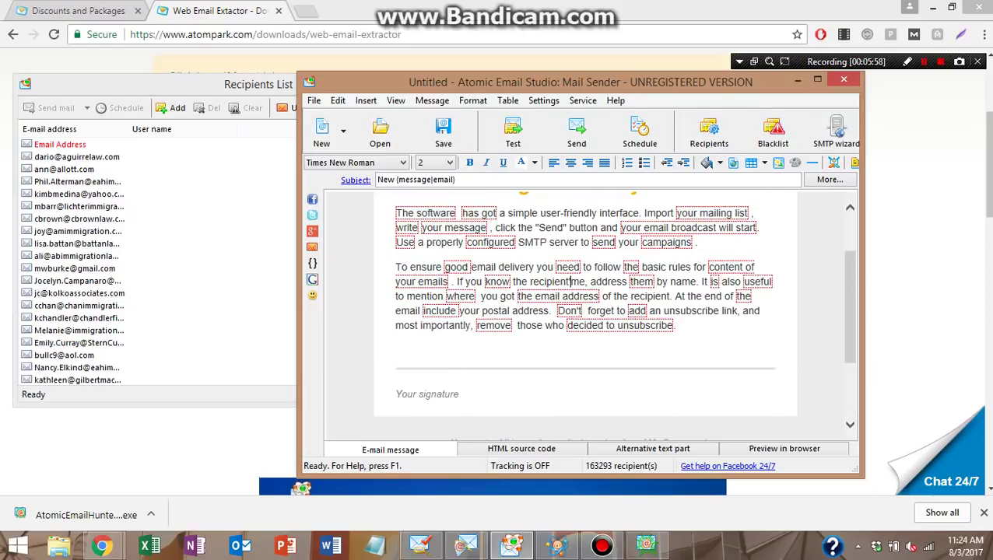
text(kkkk)
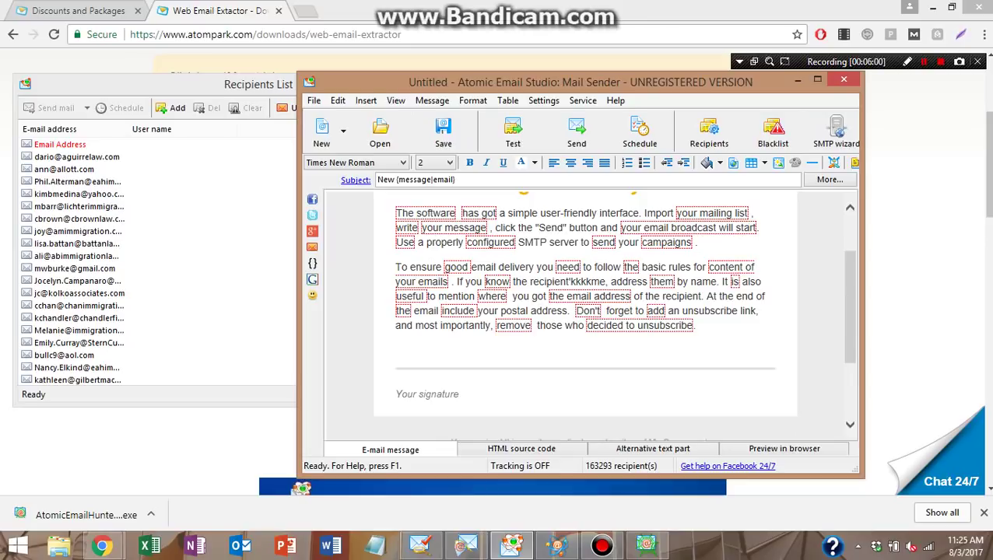
scroll(584, 312, down, 2)
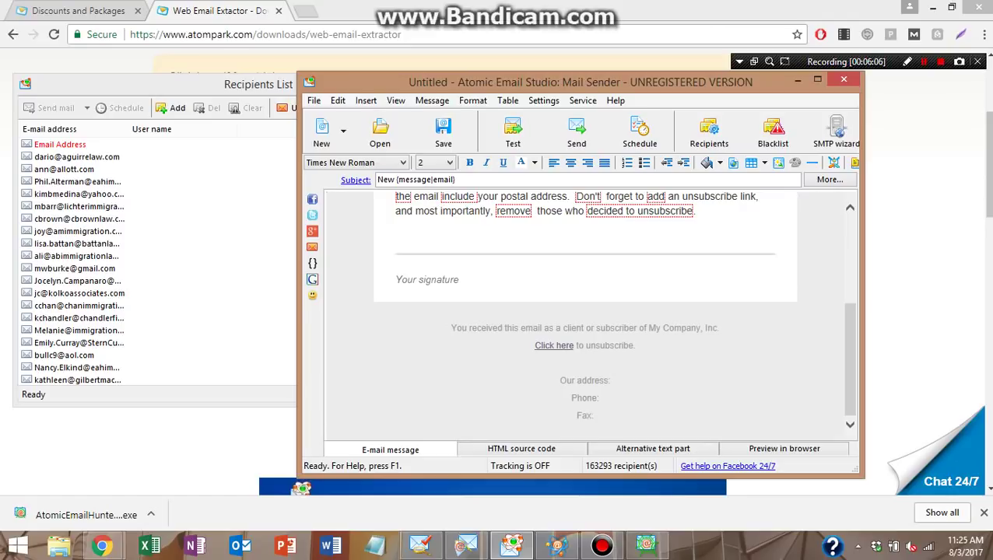
scroll(584, 311, up, 3)
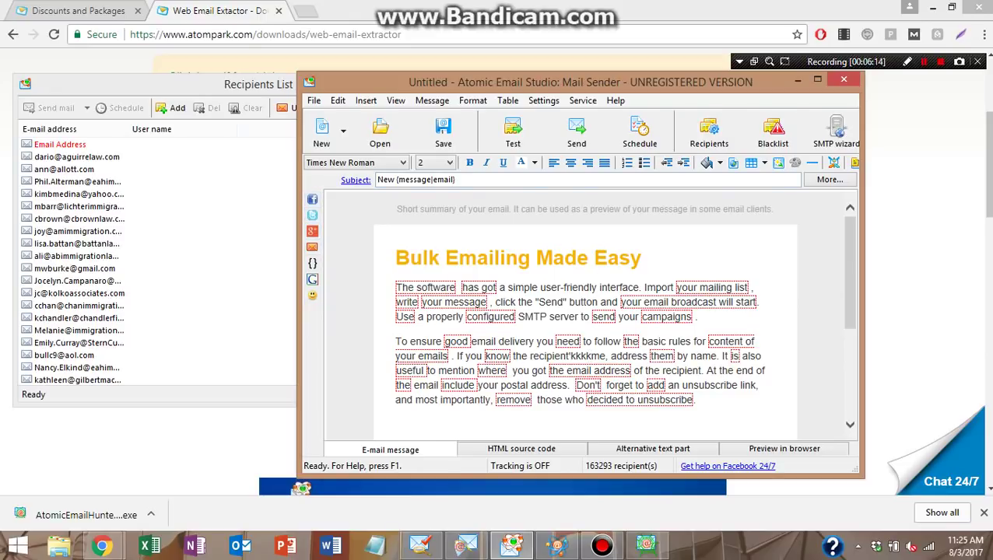
Step: Minimise Mail Sender and view the Subscribe tool's description in the Atomic Email Studio project window
click(797, 79)
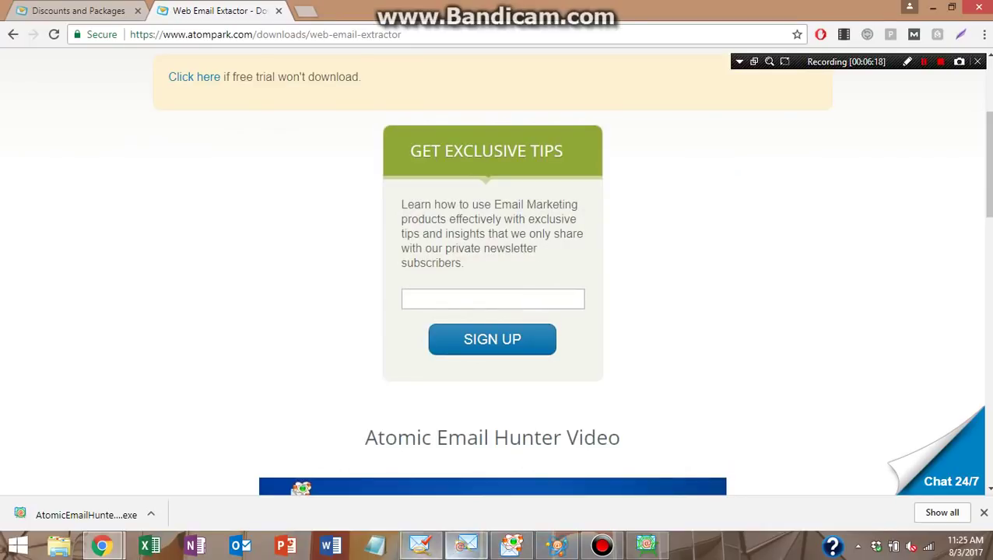
click(557, 545)
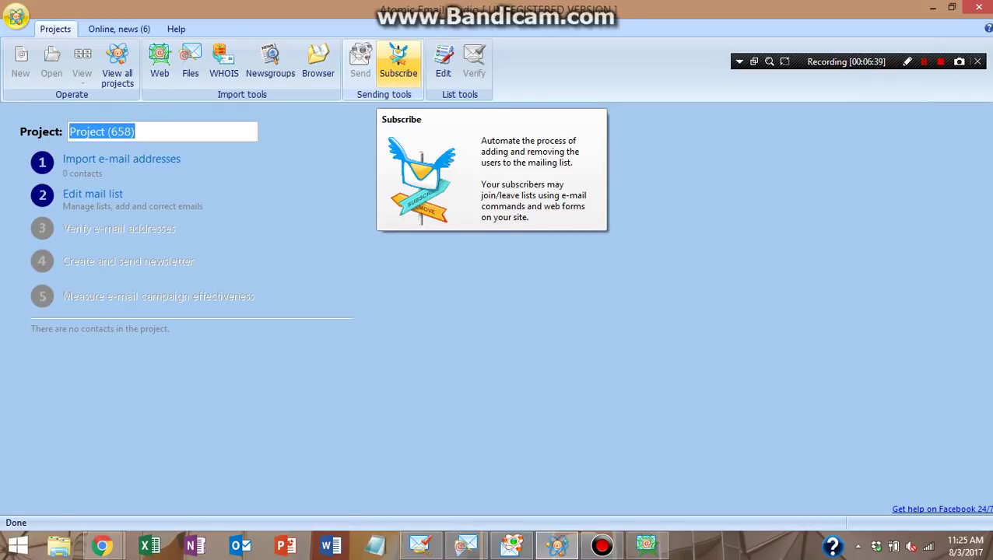
click(398, 64)
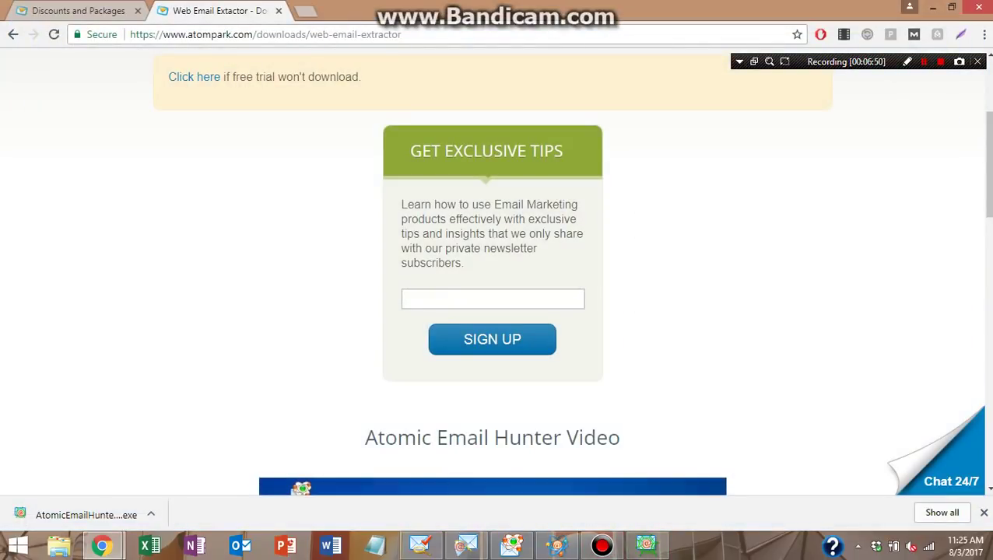
Step: Switch to the SendGrid pricing page in the browser and set the estimated volume to 2,000,000 emails per month
mouse_move(101, 545)
click(253, 467)
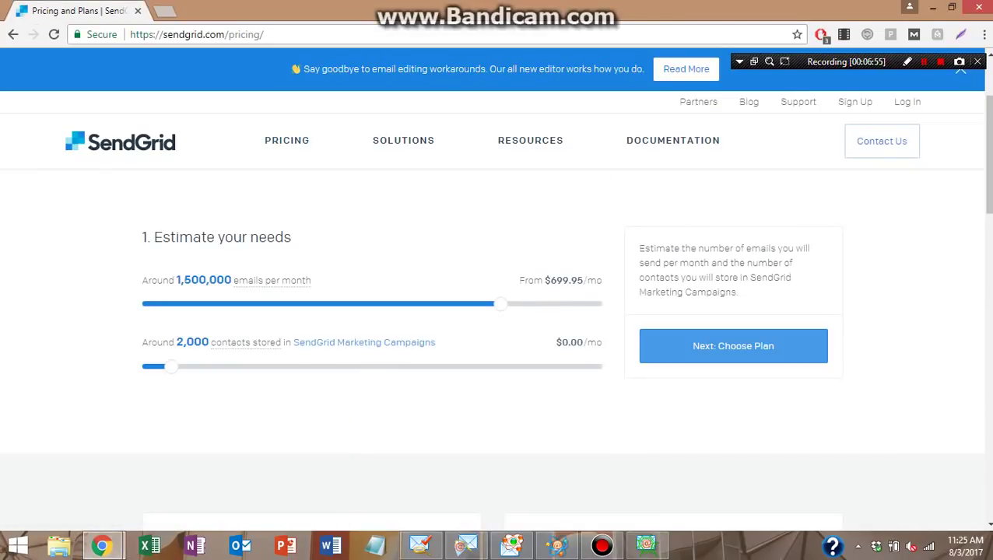
drag(501, 303, 535, 304)
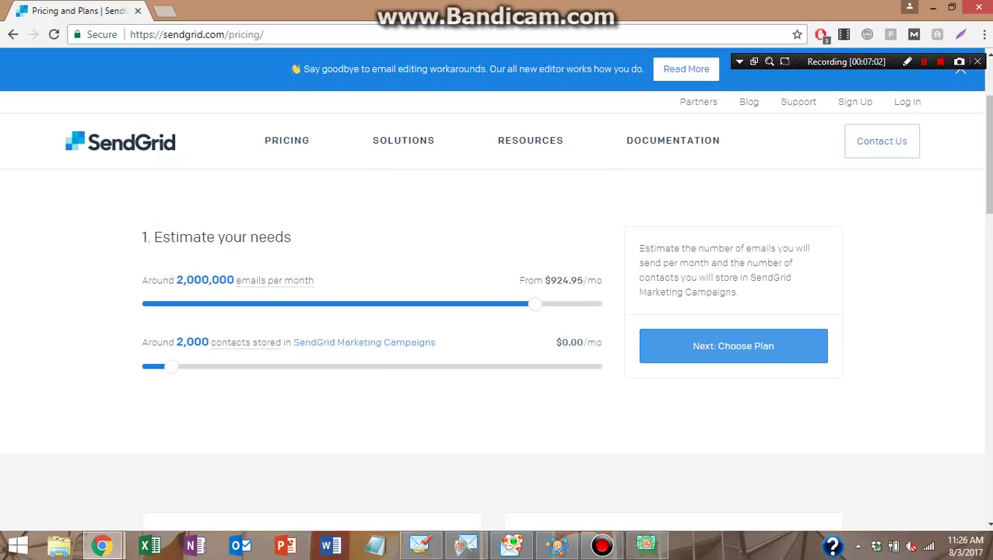
Step: Examine SendGrid's monthly price for the estimated email volume, highlighting it on the pricing page
drag(601, 280, 550, 280)
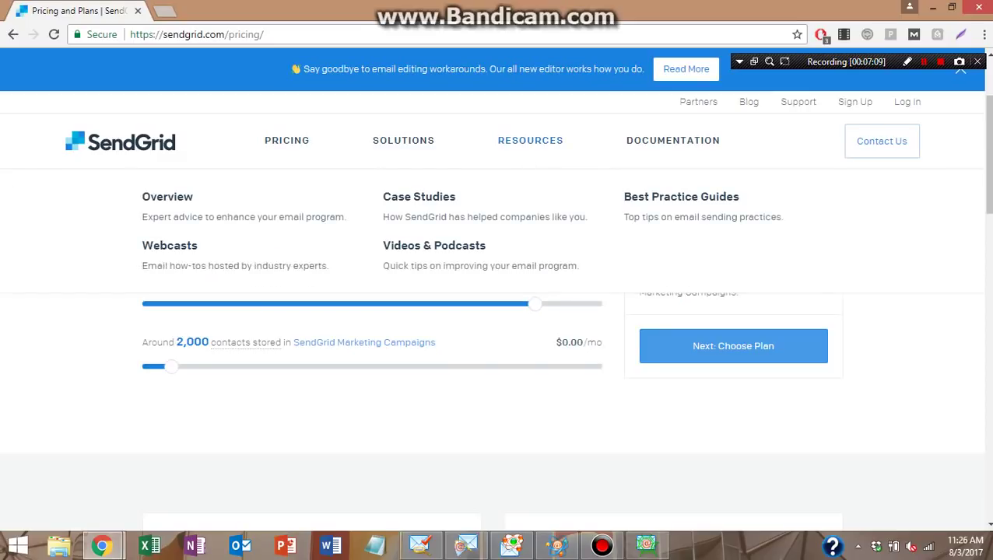
drag(987, 152, 987, 124)
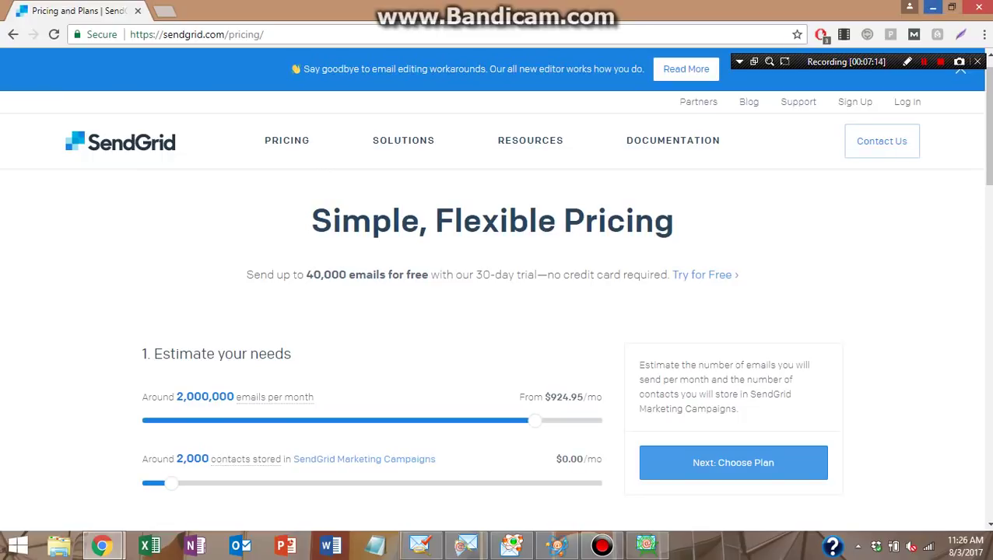
drag(531, 397, 792, 396)
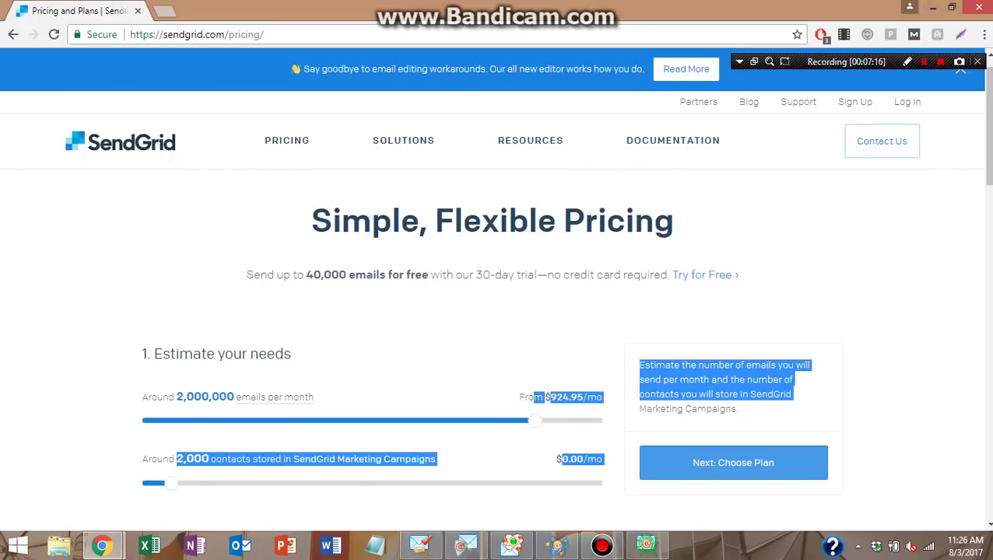
drag(598, 397, 531, 397)
drag(527, 397, 587, 397)
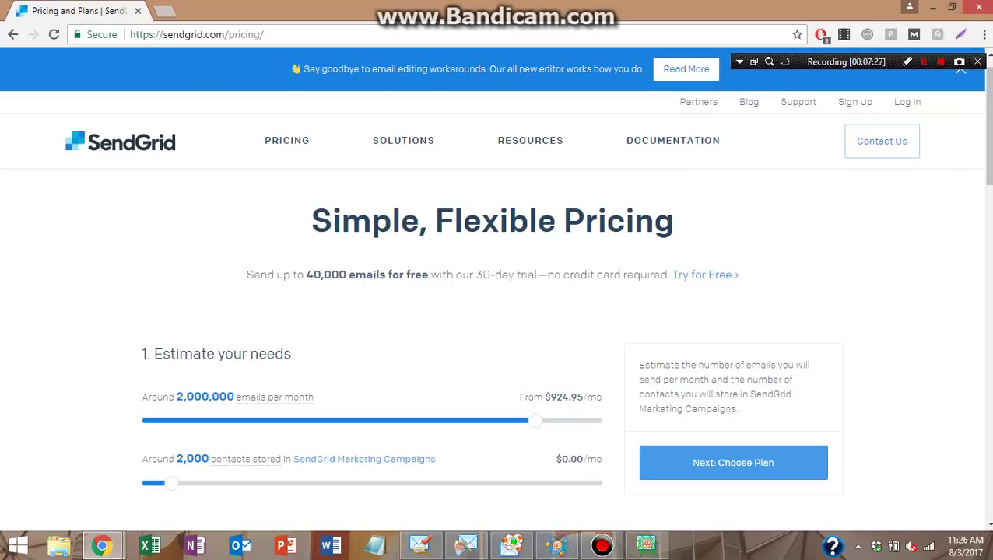
mouse_move(673, 140)
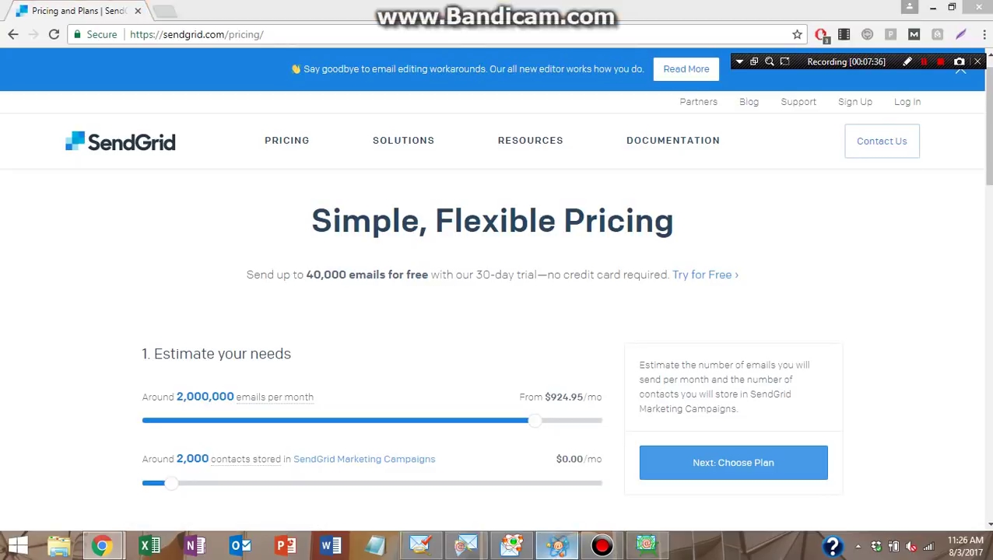
Step: Switch to the Atomic Email Studio project window and accept the project name
click(557, 546)
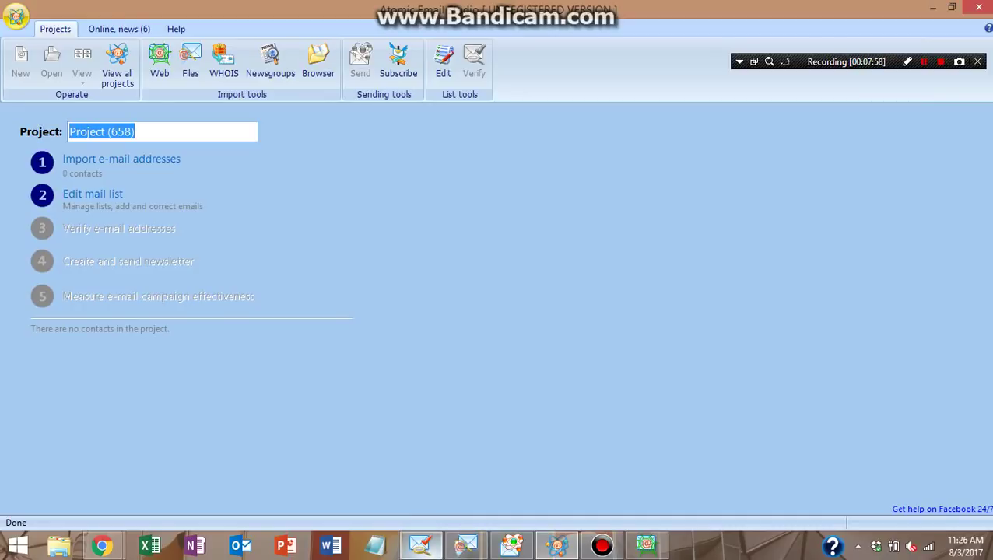
mouse_move(420, 545)
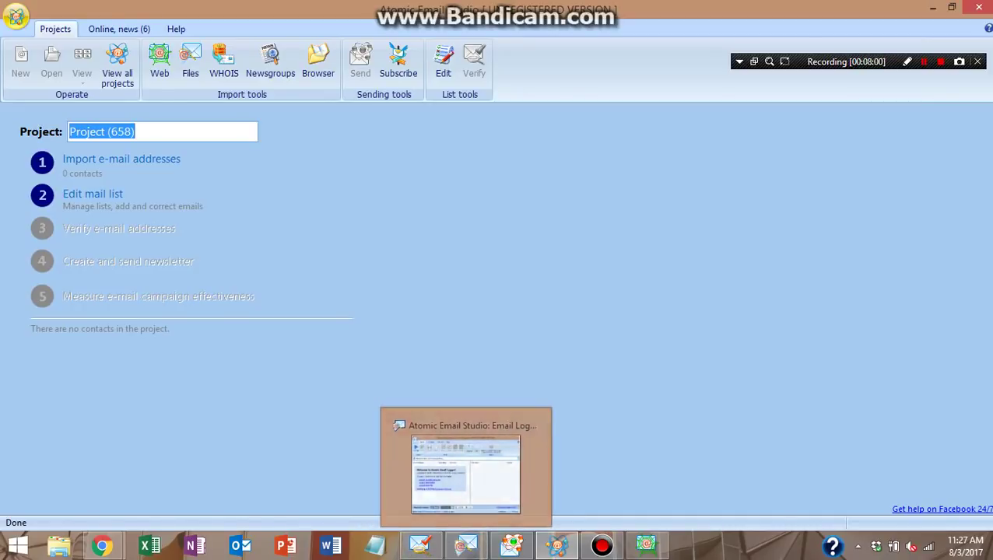
key(Return)
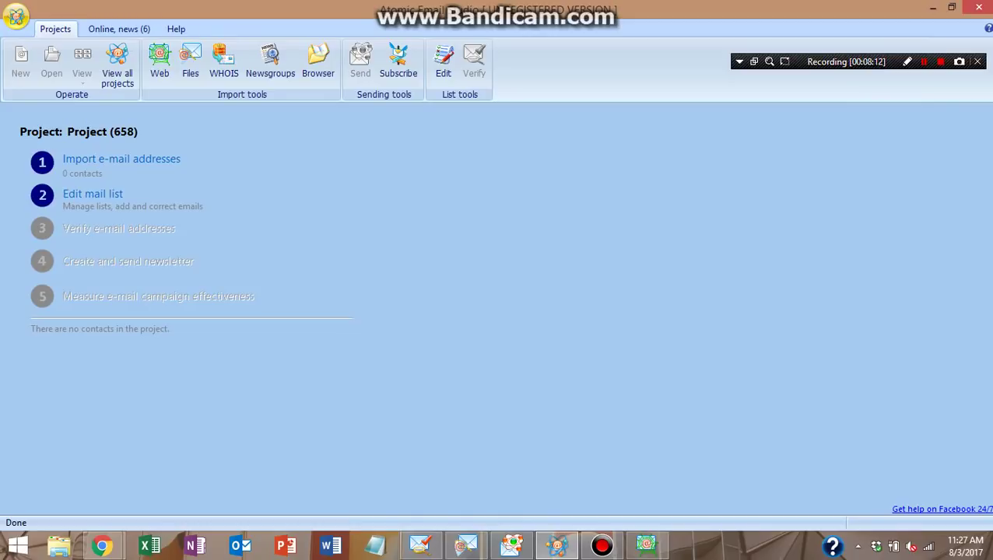
Step: Minimise the Atomic Email Studio and browser windows to show the desktop
click(932, 7)
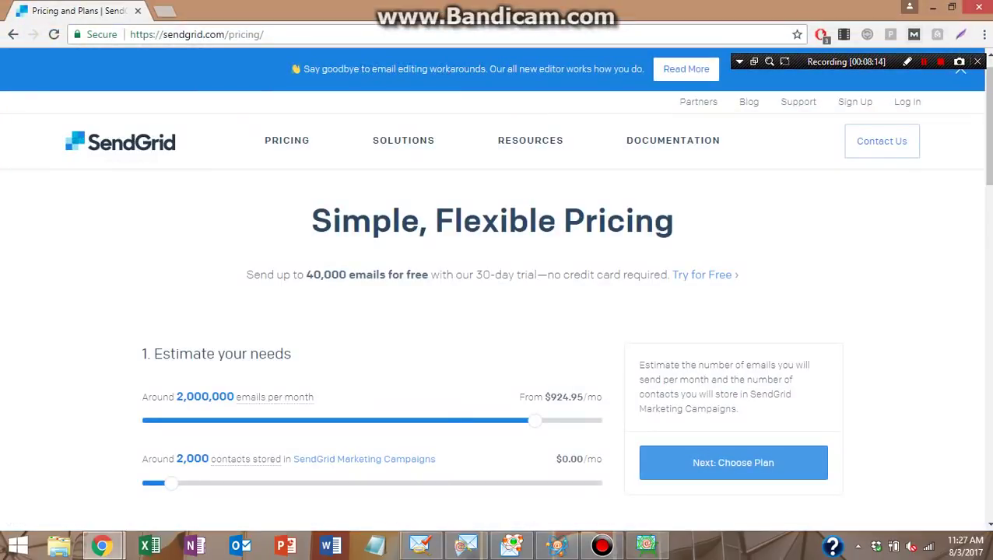
click(932, 7)
key(super+d)
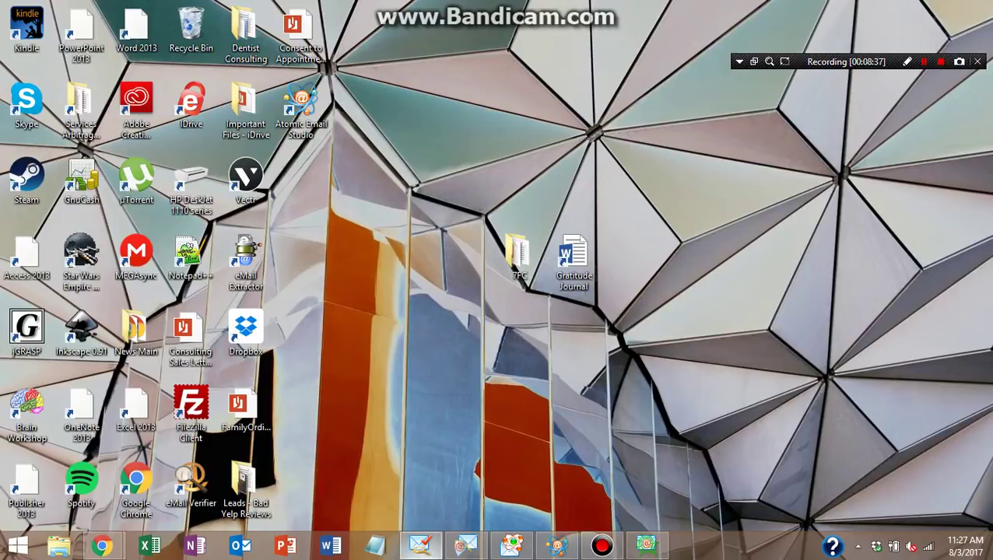
Step: Restore the Atomic Email Studio project window, view the verification results and statistics in the Verifier, and minimise the Verifier
click(557, 546)
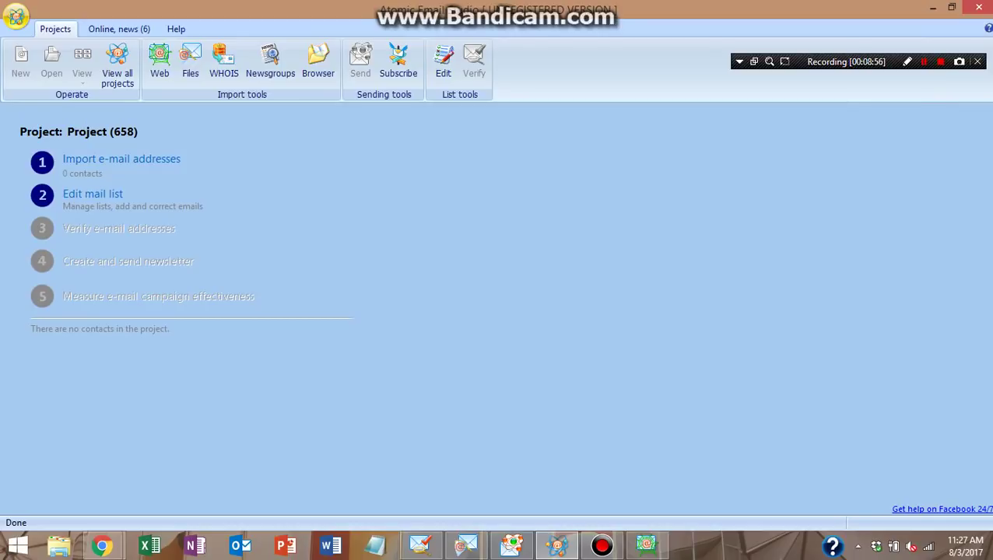
click(421, 546)
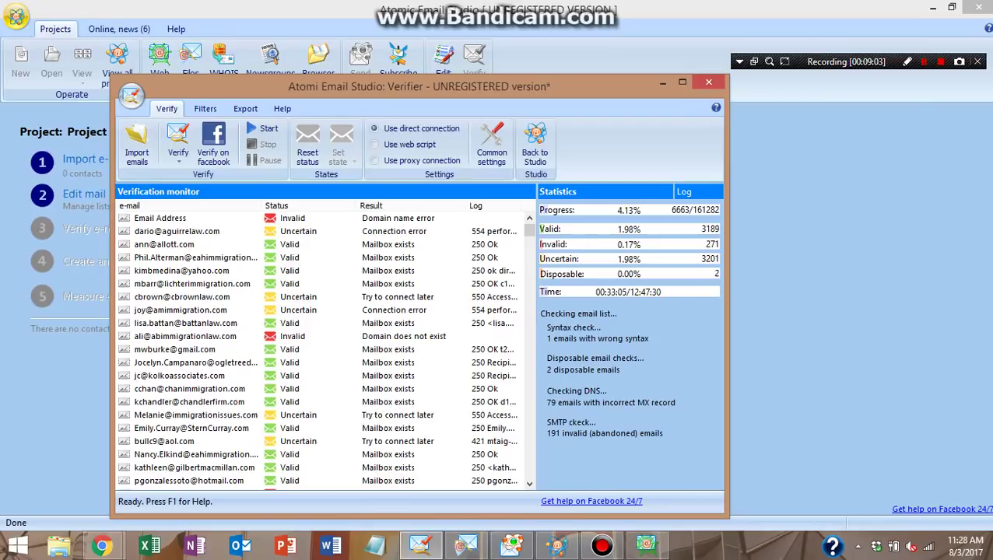
click(663, 81)
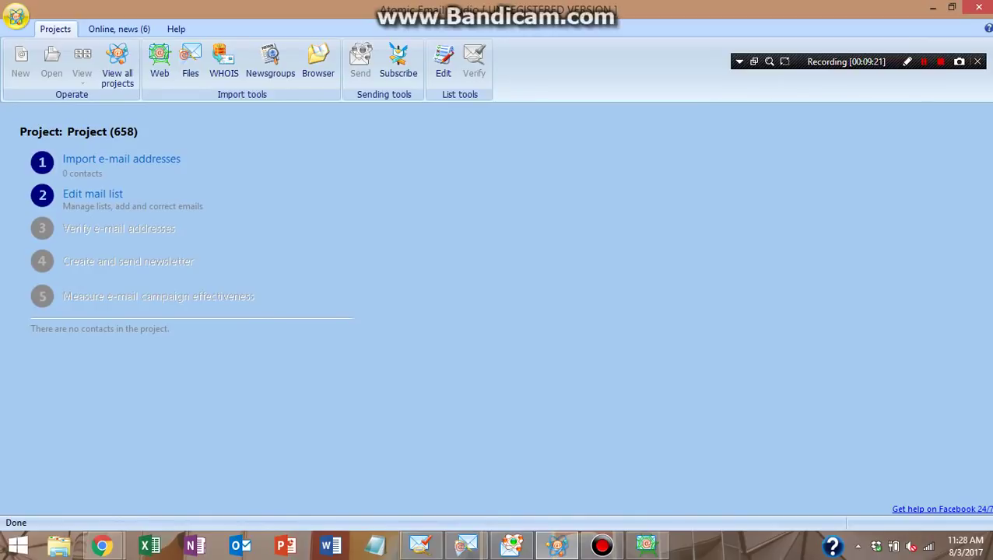
key(shift+F12)
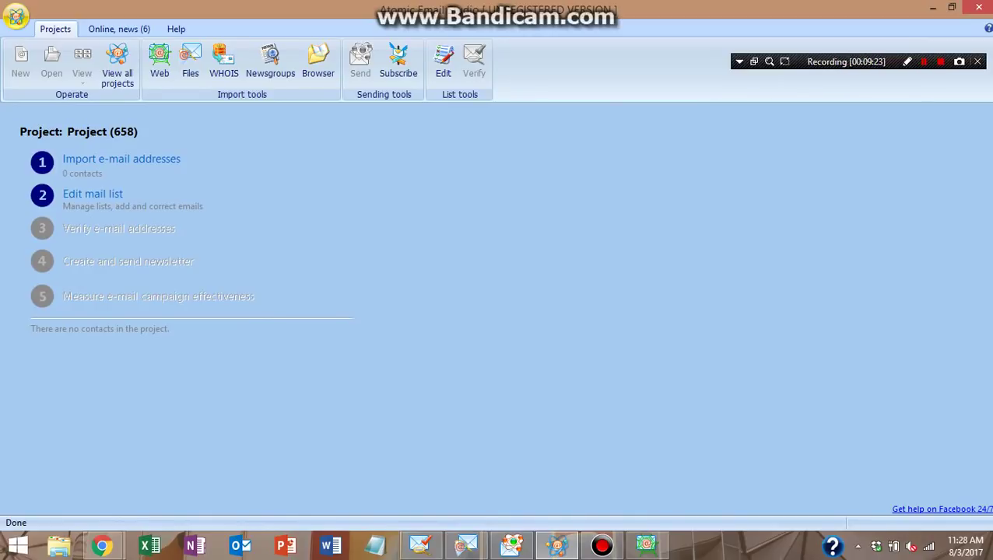